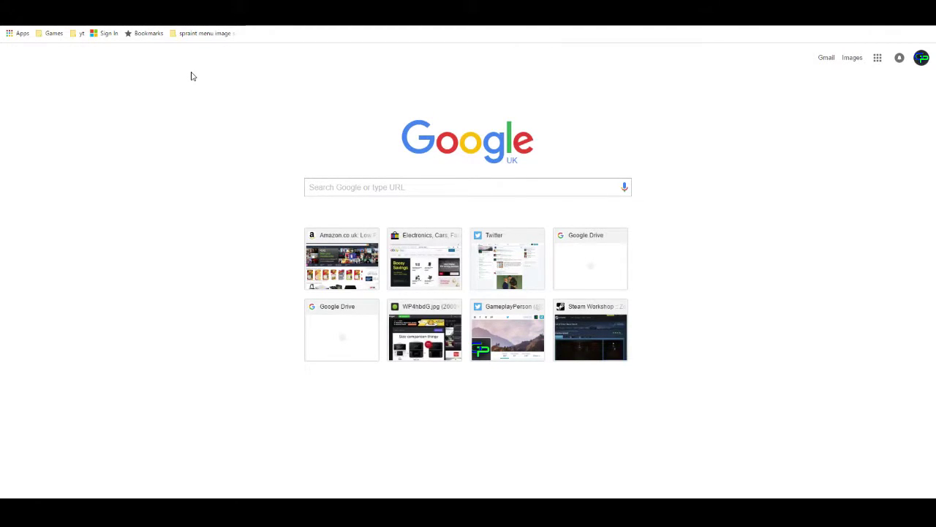
Step: Run a Google search for 'obs download' from the Chrome address bar
{"action": "type", "text": "obs down"}
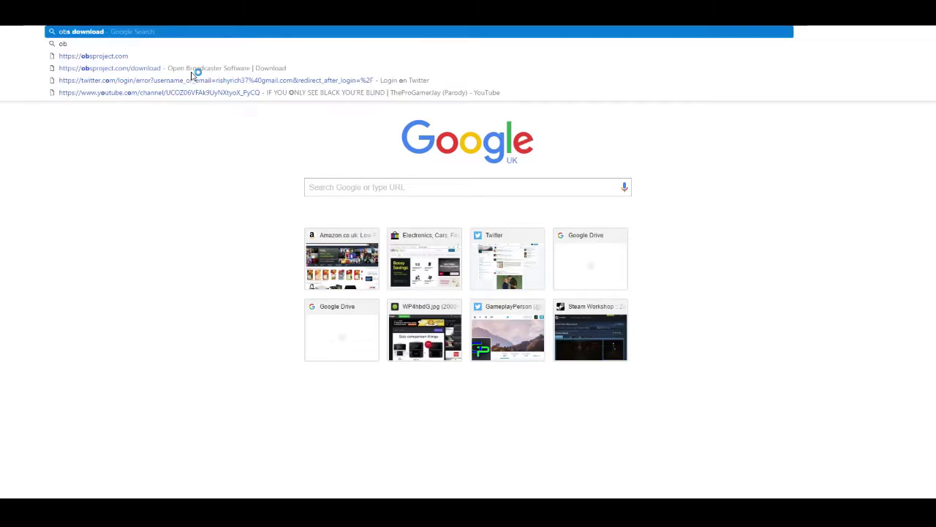
{"action": "type", "text": "load"}
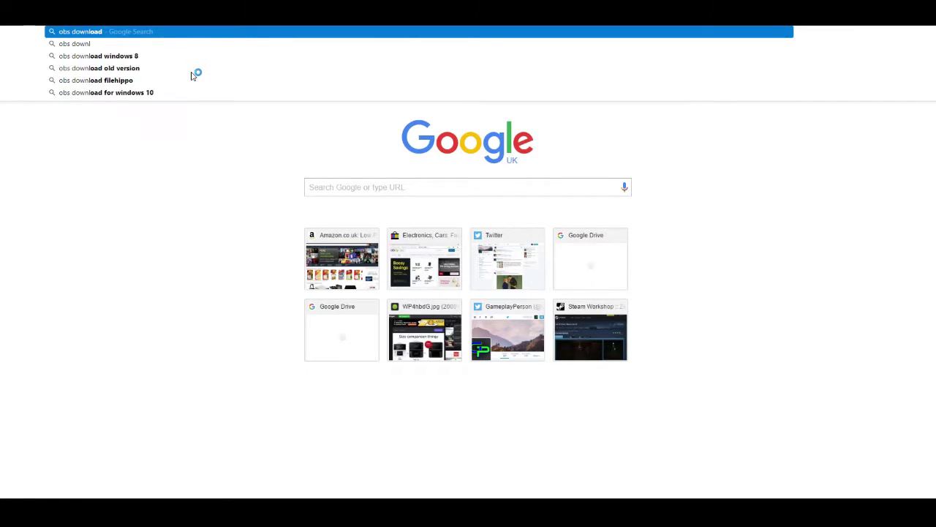
{"action": "key", "text": "Return"}
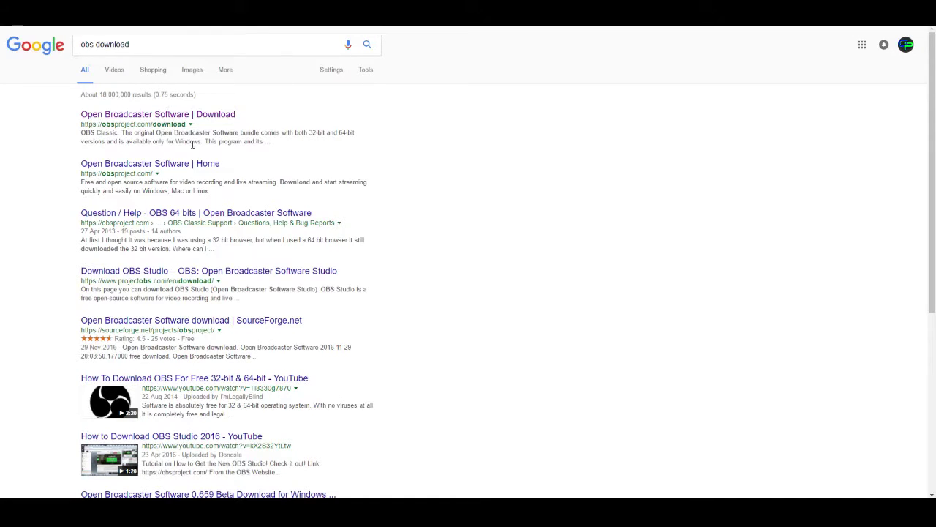
Step: Open the obsproject.com download page, scroll to OBS Classic, and cancel the installer download
{"action": "left_click", "coordinate": [185, 118]}
{"action": "scroll", "coordinate": [648, 292], "scroll_direction": "down", "scroll_amount": 1}
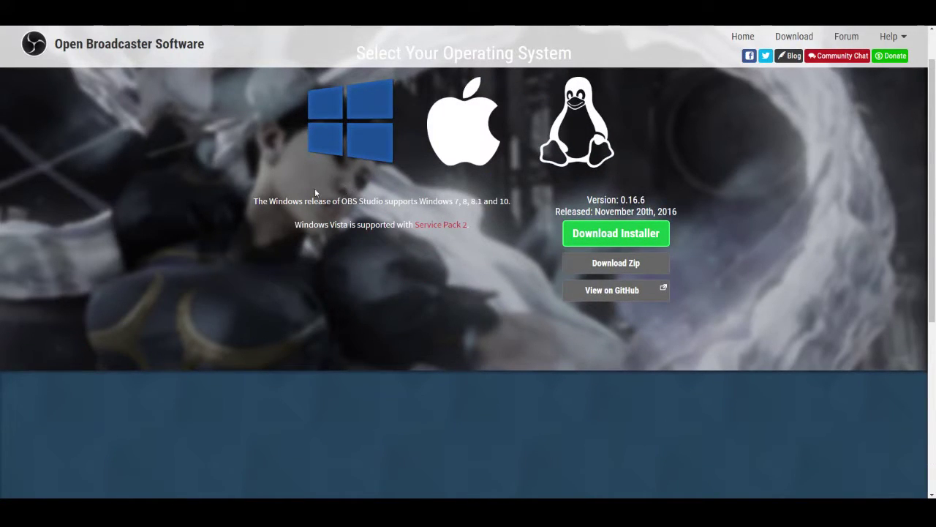
{"action": "scroll", "coordinate": [441, 306], "scroll_direction": "down", "scroll_amount": 1}
{"action": "scroll", "coordinate": [441, 305], "scroll_direction": "down", "scroll_amount": 2}
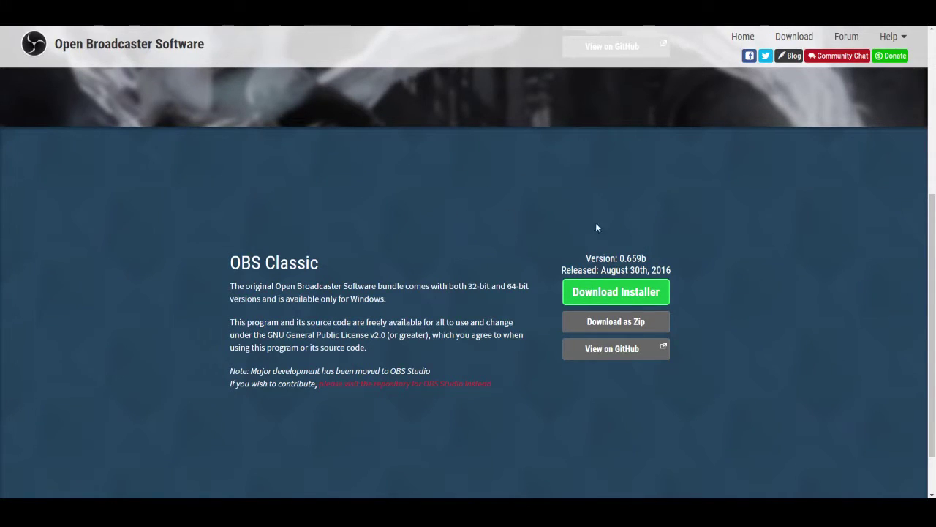
{"action": "left_click", "coordinate": [575, 308]}
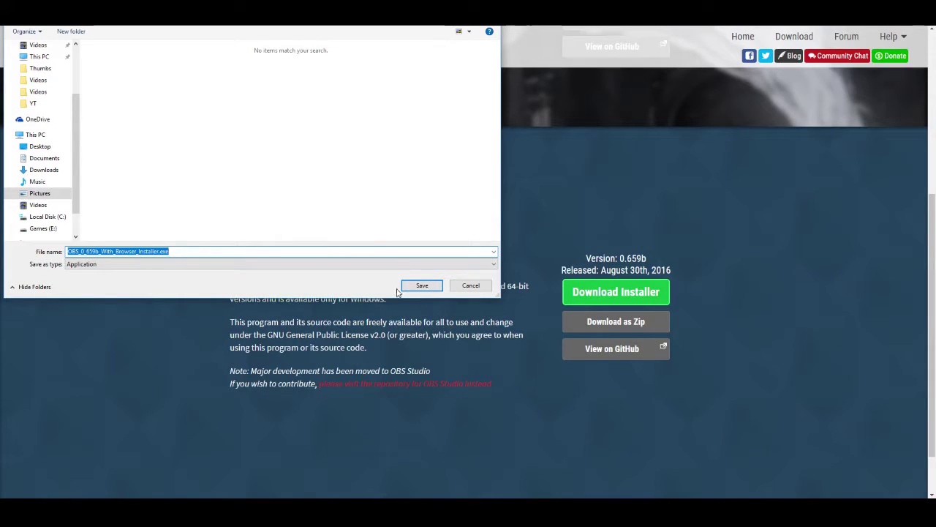
{"action": "left_click", "coordinate": [476, 290]}
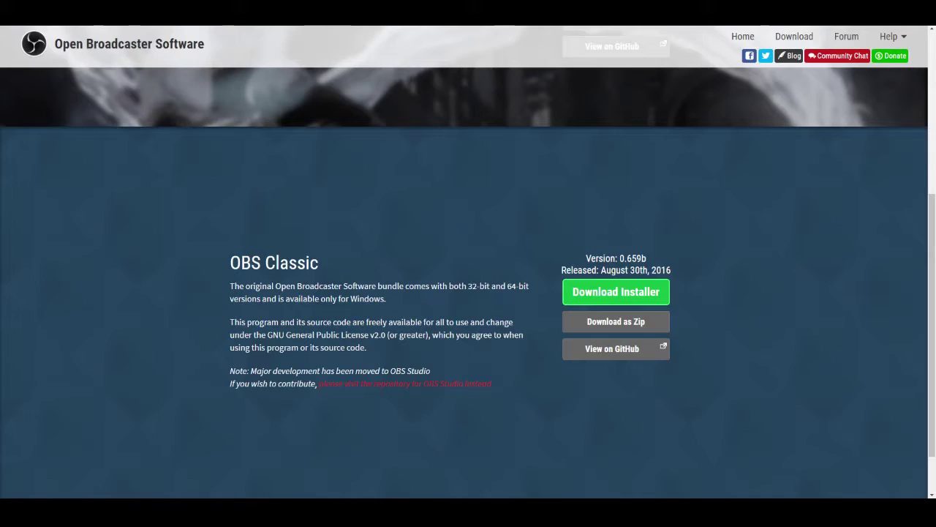
Step: Bring the OBS window forward, nudge it down-right, and select part of the Google query
{"action": "key", "text": "alt+Tab"}
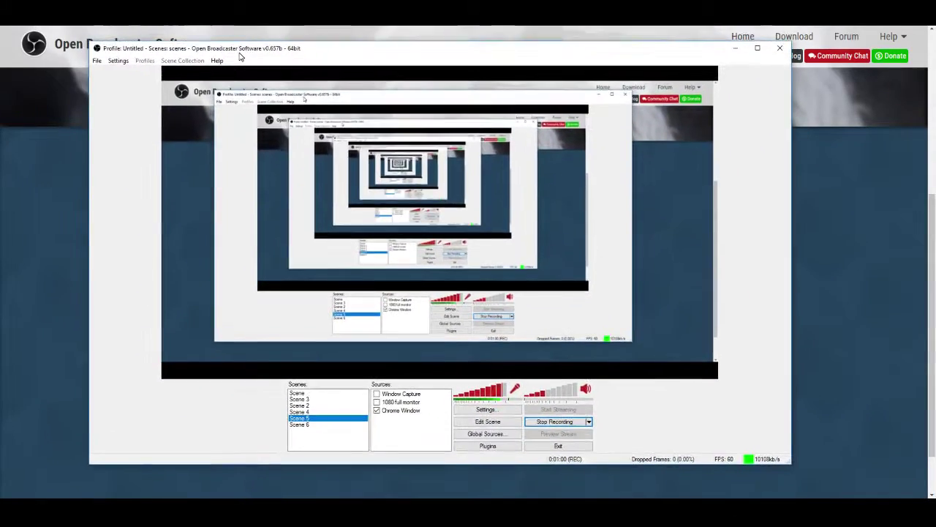
{"action": "left_click_drag", "start_coordinate": [240, 57], "coordinate": [292, 89]}
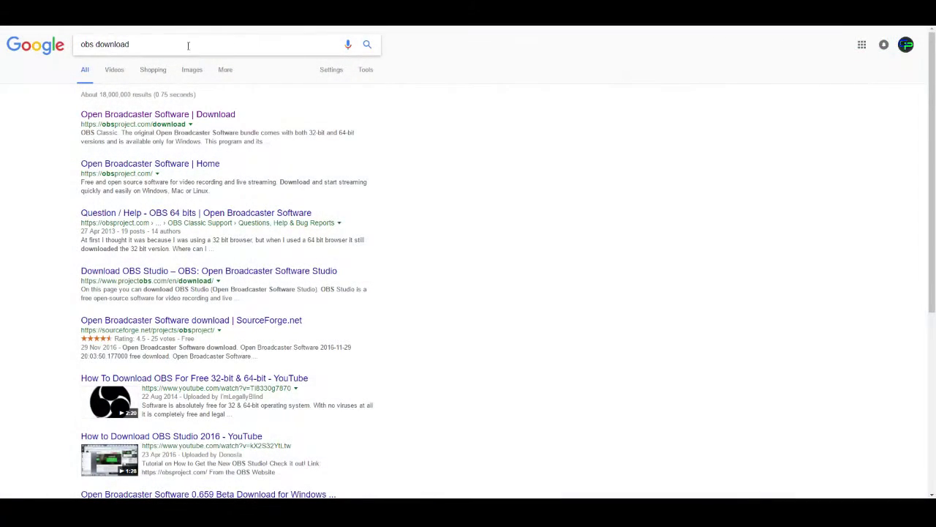
{"action": "left_click_drag", "start_coordinate": [188, 46], "coordinate": [95, 43]}
Step: Change the Google query to 'steam download' and run the search
{"action": "left_click", "coordinate": [94, 44]}
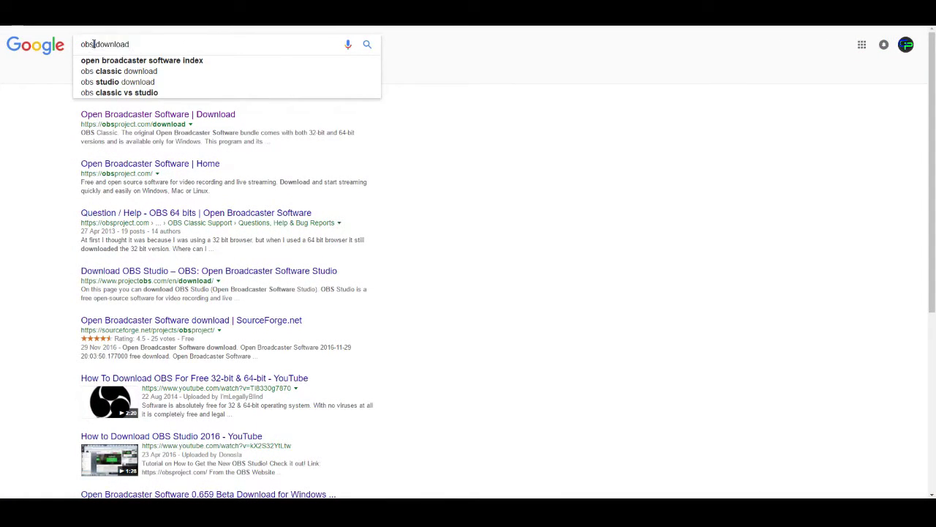
{"action": "key", "text": "BackSpace"}
{"action": "key", "text": "BackSpace"}
{"action": "key", "text": "BackSpace"}
{"action": "type", "text": "steam"}
{"action": "key", "text": "Return"}
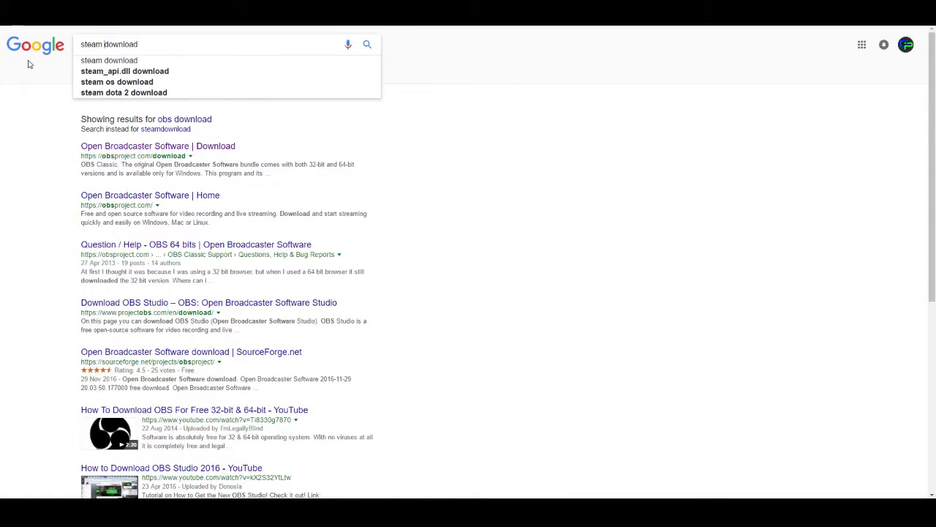
{"action": "key", "text": "Return"}
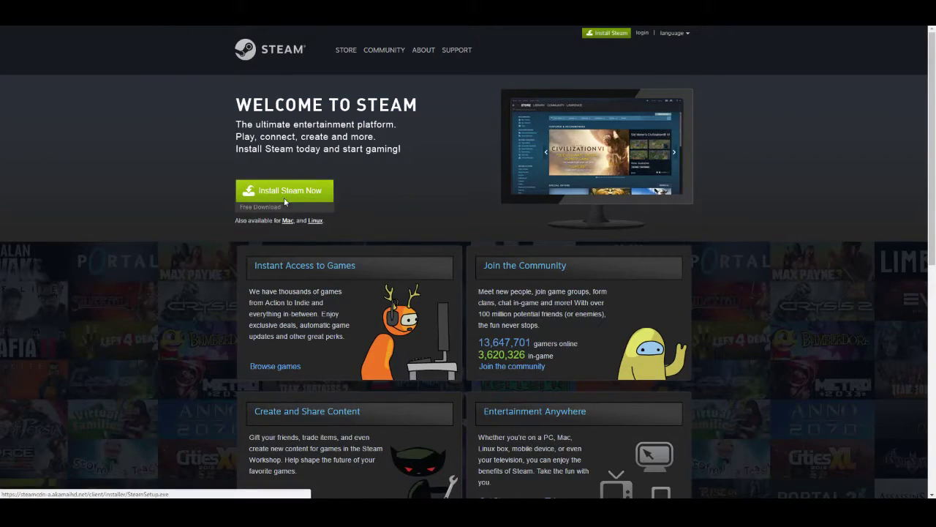
Step: Start the Steam installer download, cancel saving SteamSetup.exe, and go to the Steam login page
{"action": "left_click", "coordinate": [285, 192]}
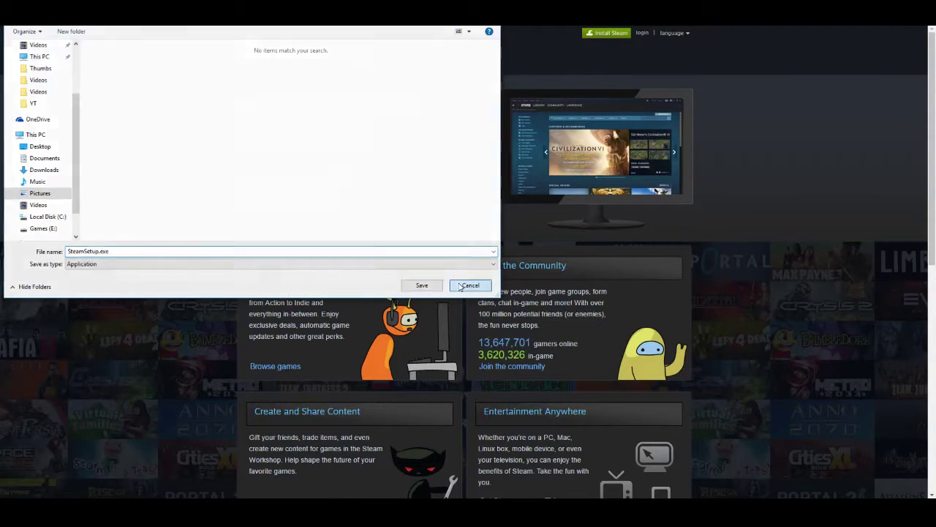
{"action": "left_click", "coordinate": [468, 285]}
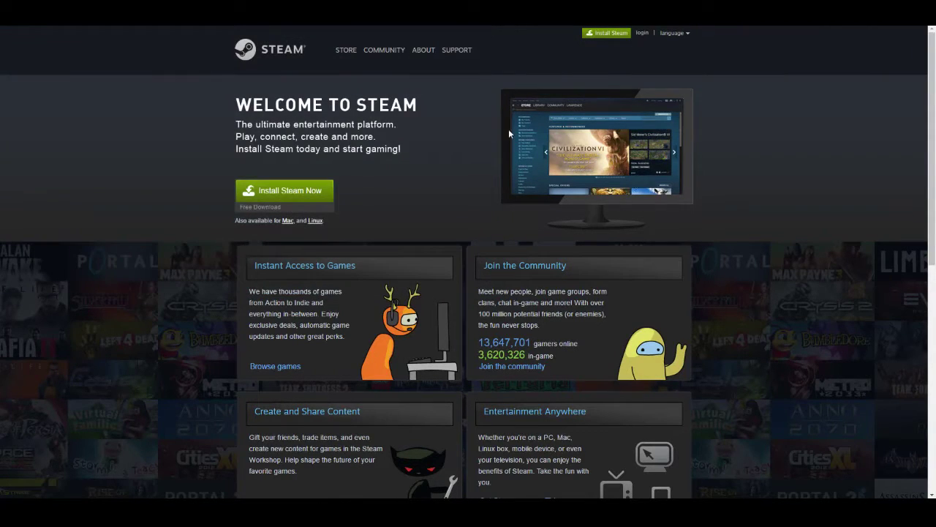
{"action": "left_click", "coordinate": [642, 33]}
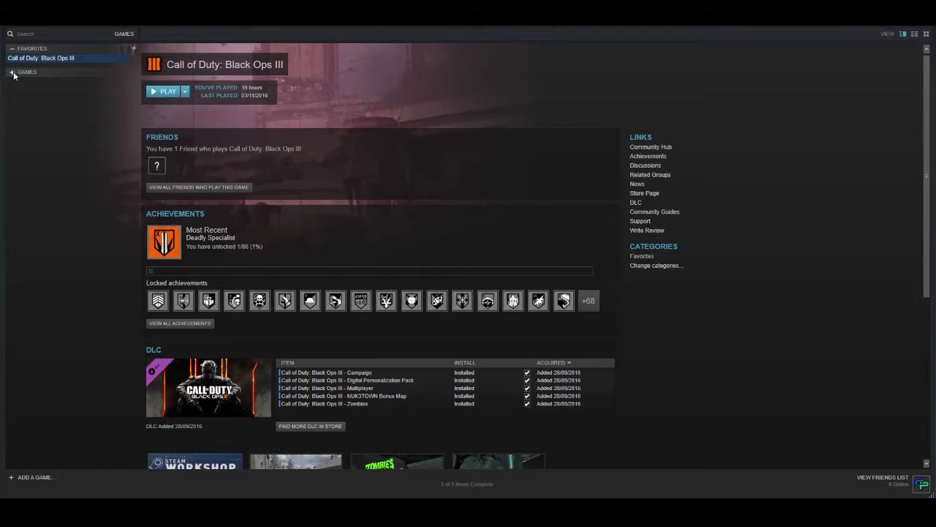
Step: Expand the full GAMES group in the Steam library sidebar and show the ADD A GAME choices
{"action": "left_click", "coordinate": [63, 17]}
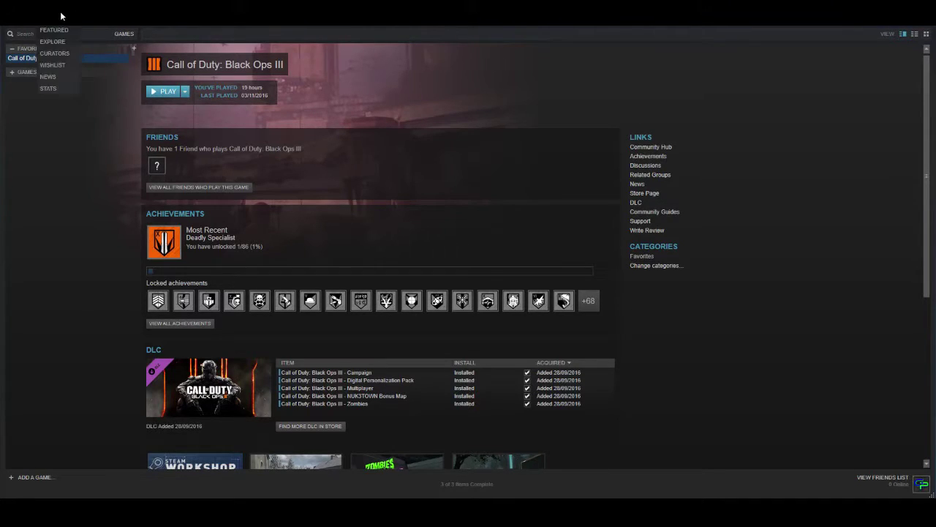
{"action": "left_click", "coordinate": [101, 22]}
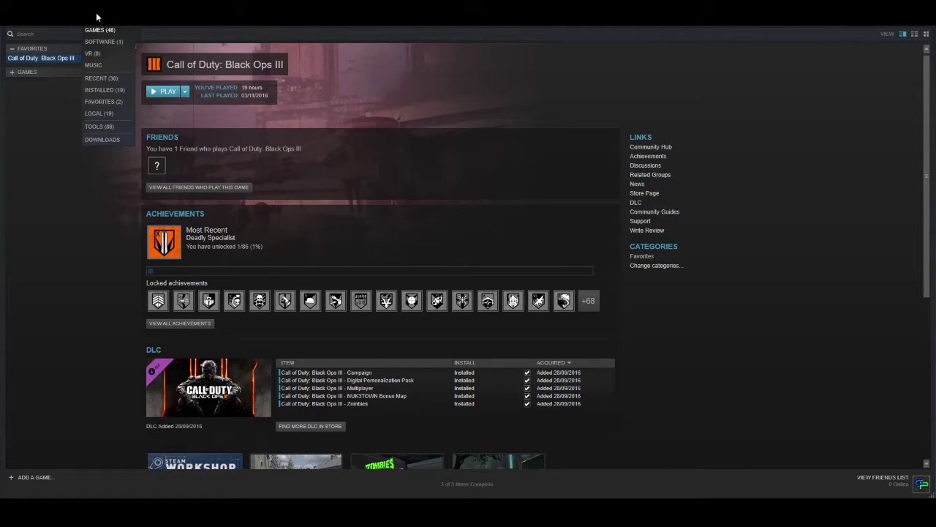
{"action": "left_click", "coordinate": [33, 71]}
{"action": "left_click", "coordinate": [28, 73]}
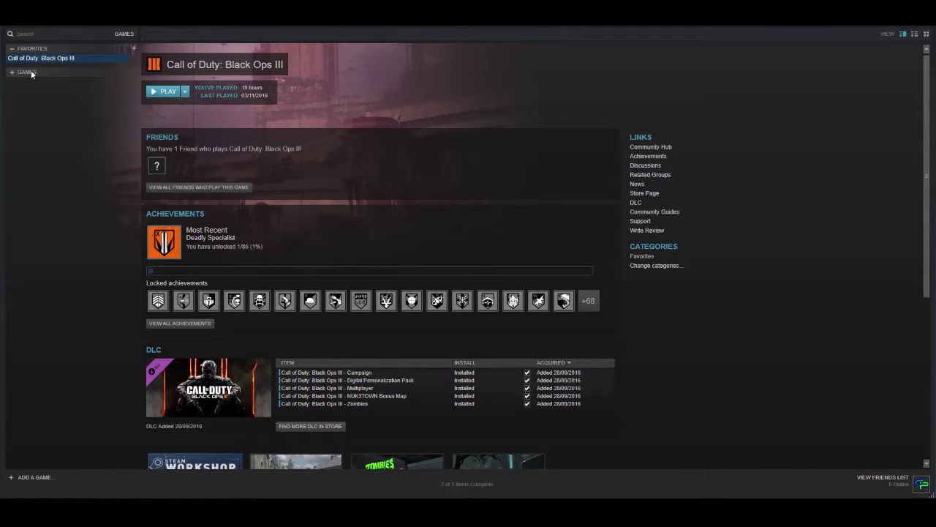
{"action": "left_click", "coordinate": [30, 72]}
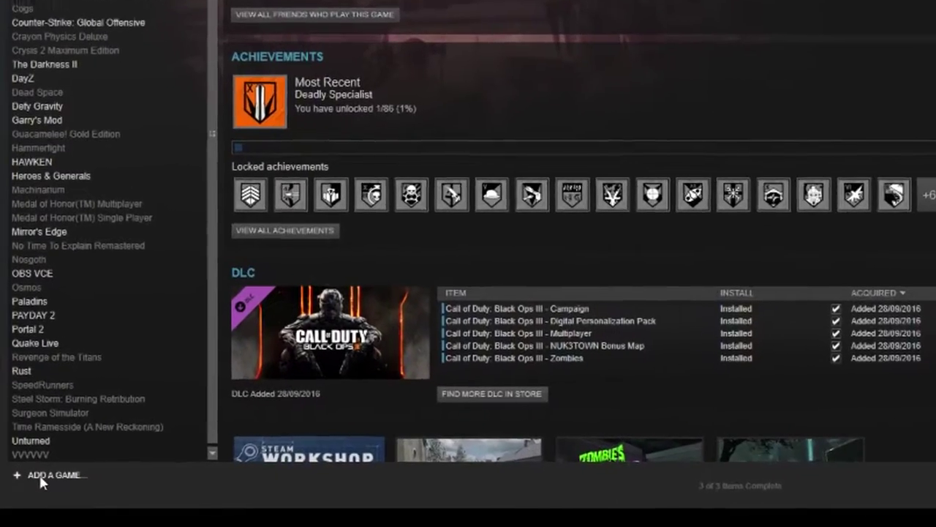
{"action": "left_click", "coordinate": [29, 477]}
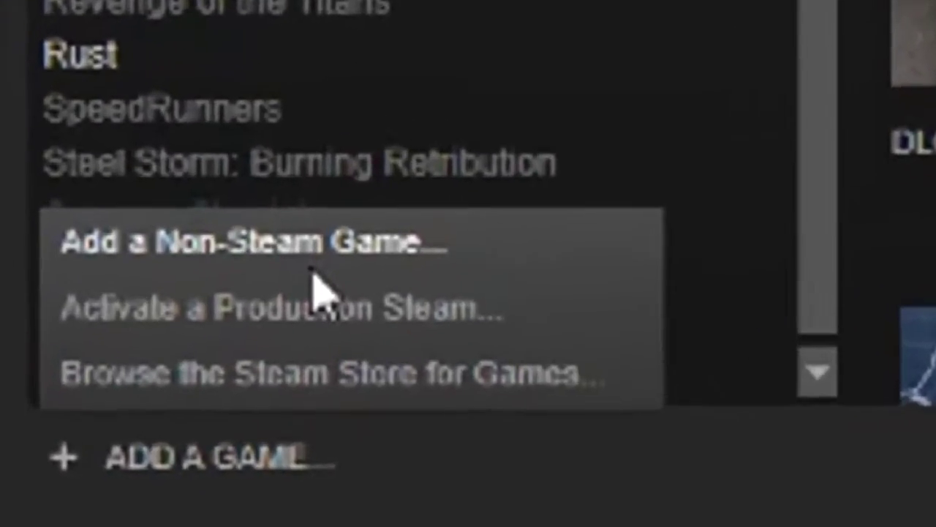
Step: Browse the Add a Non-Steam Game program list and file dialog, then cancel without adding anything
{"action": "left_click", "coordinate": [312, 269]}
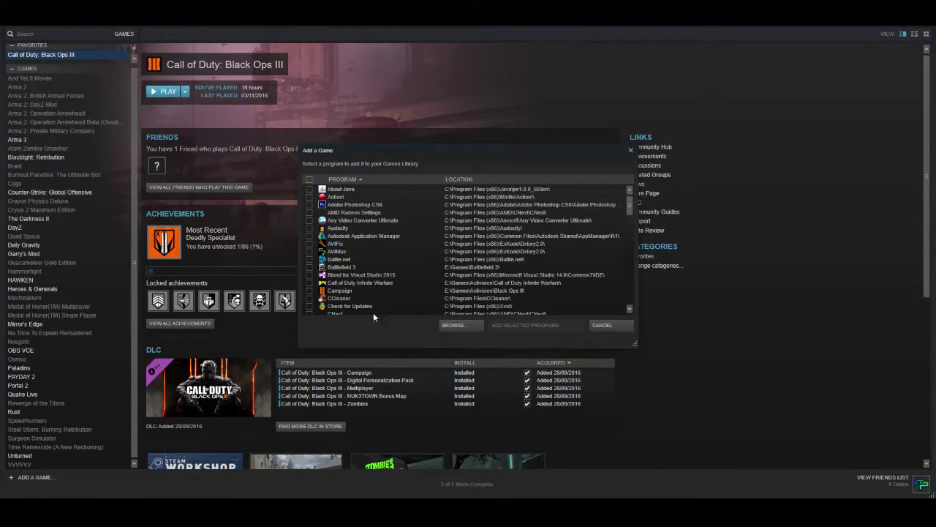
{"action": "scroll", "coordinate": [373, 315], "scroll_direction": "down", "scroll_amount": 10}
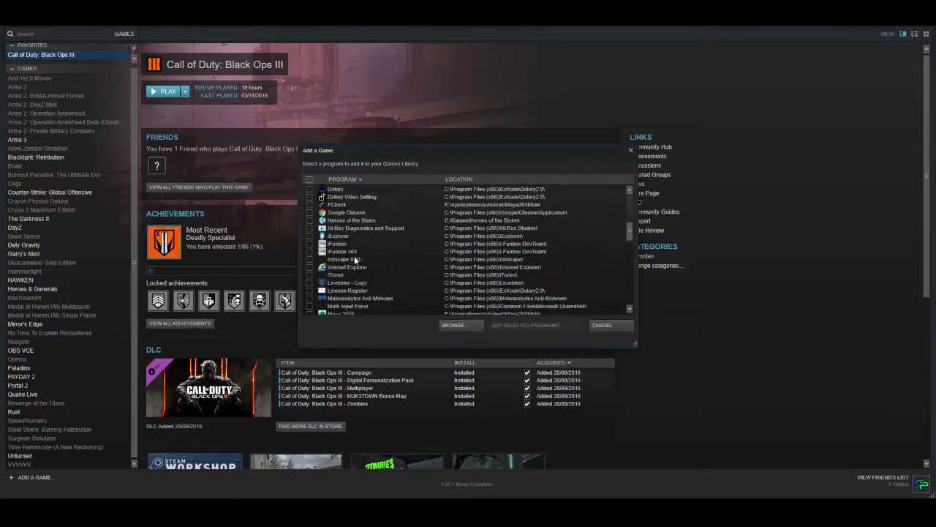
{"action": "scroll", "coordinate": [345, 300], "scroll_direction": "up", "scroll_amount": 10}
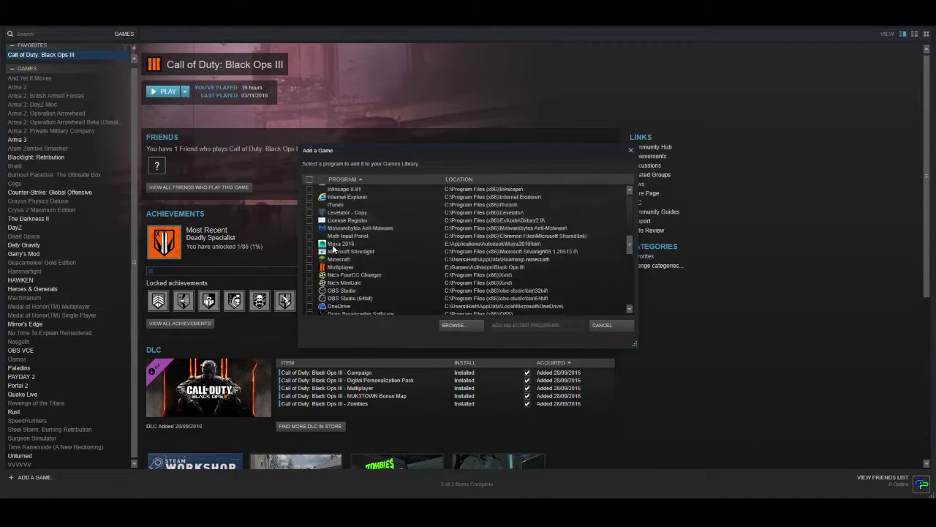
{"action": "left_click", "coordinate": [459, 327]}
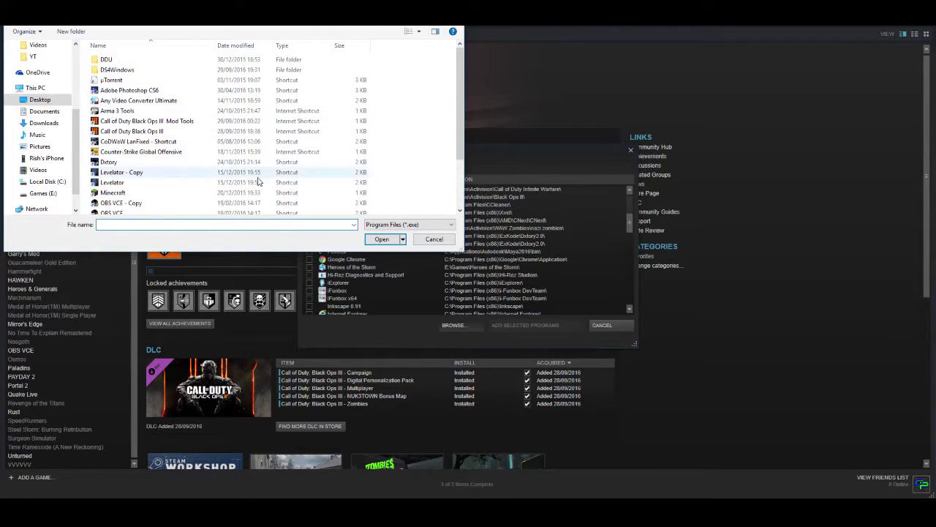
{"action": "scroll", "coordinate": [220, 158], "scroll_direction": "down", "scroll_amount": 2}
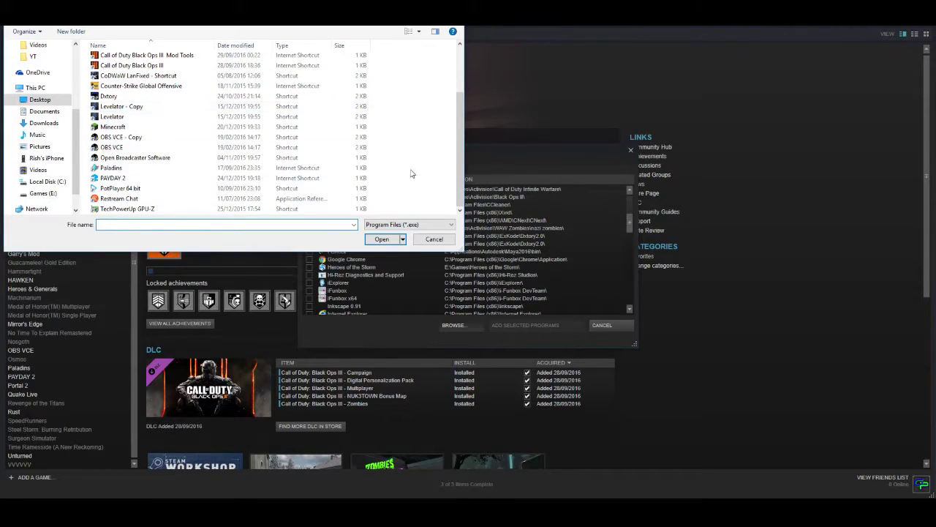
{"action": "left_click", "coordinate": [432, 239]}
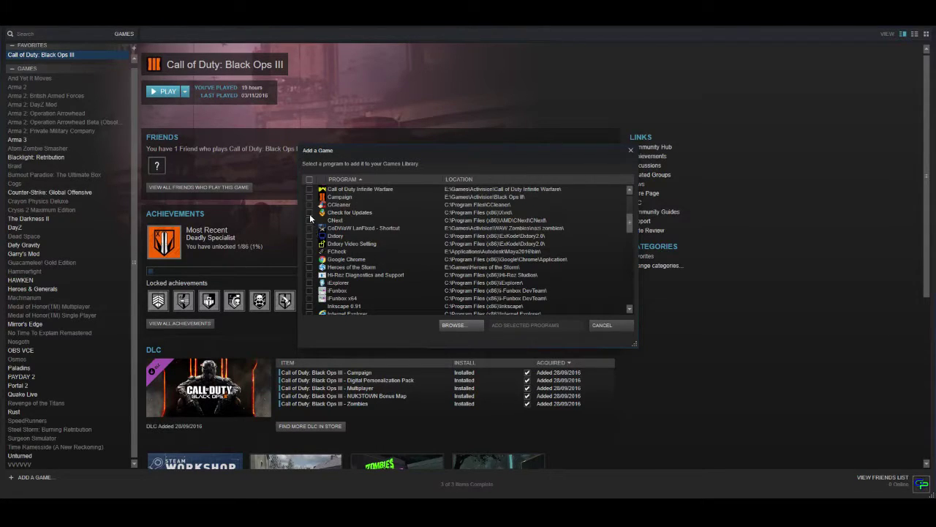
{"action": "left_click", "coordinate": [600, 325]}
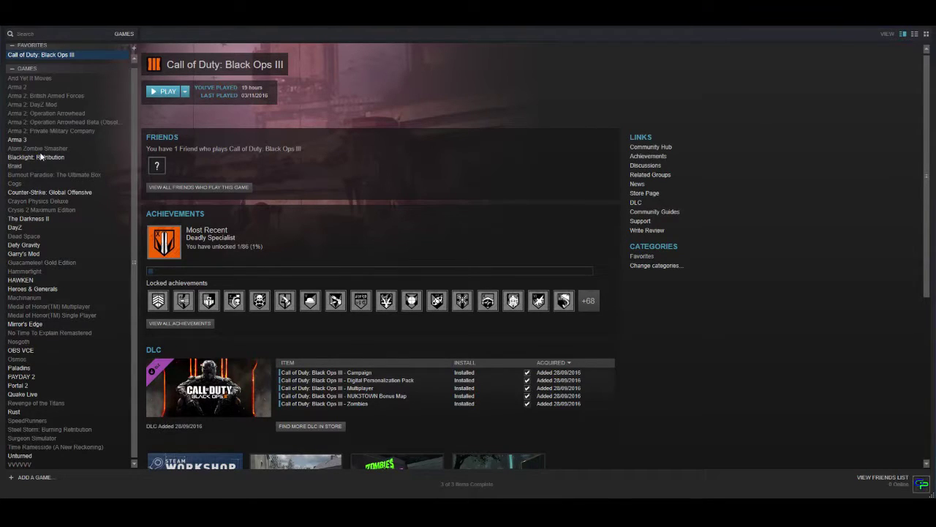
{"action": "left_click", "coordinate": [31, 358]}
Step: Launch the OBS VCE shortcut from the Steam library and focus the OBS Classic window
{"action": "left_click", "coordinate": [28, 349]}
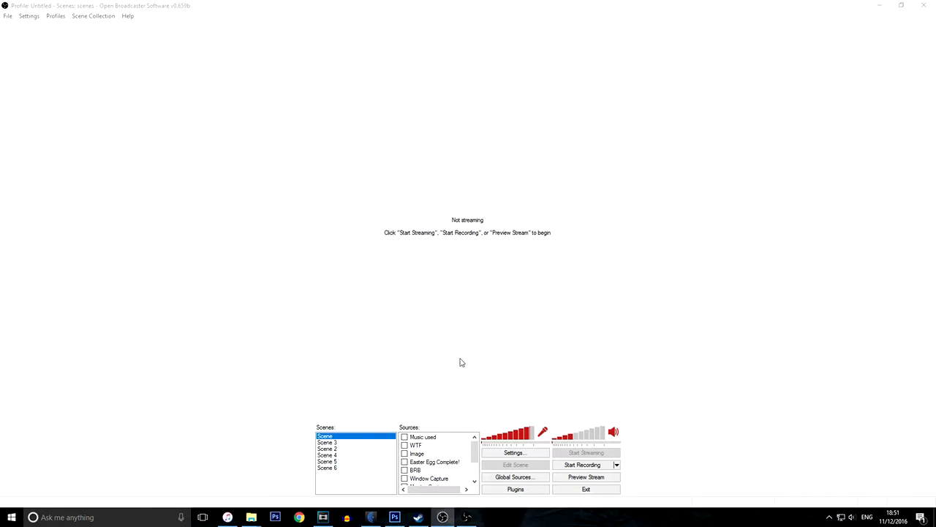
{"action": "left_click", "coordinate": [352, 296]}
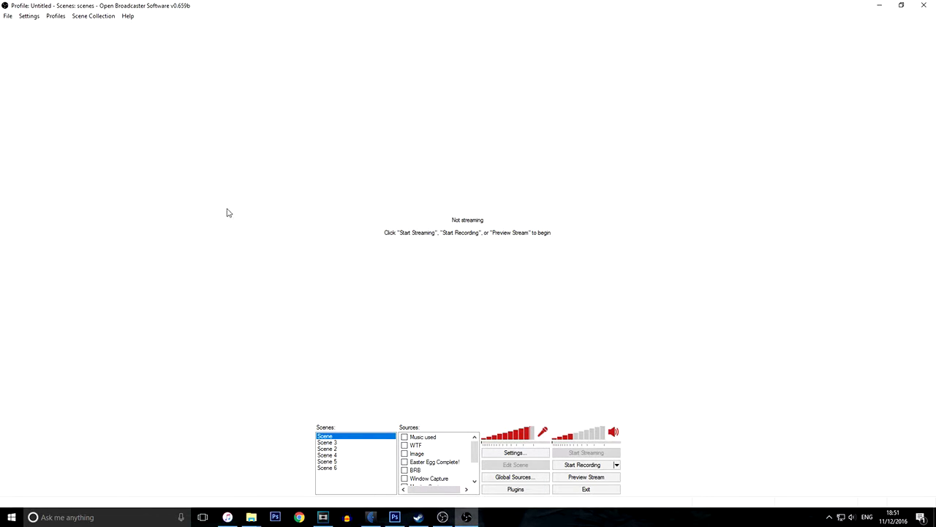
Step: Add a new scene to the Scenes list with the default name 'Scene 7'
{"action": "right_click", "coordinate": [337, 488]}
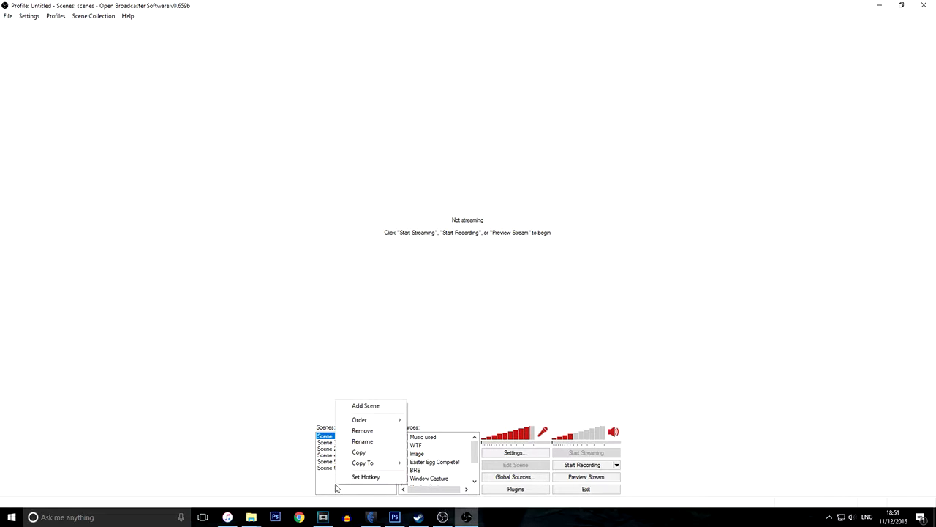
{"action": "left_click", "coordinate": [364, 409]}
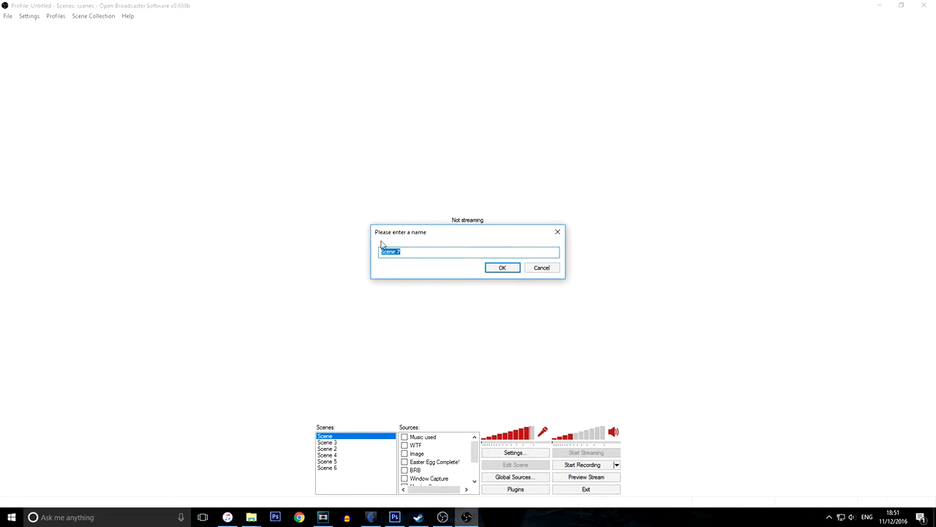
{"action": "left_click", "coordinate": [500, 271]}
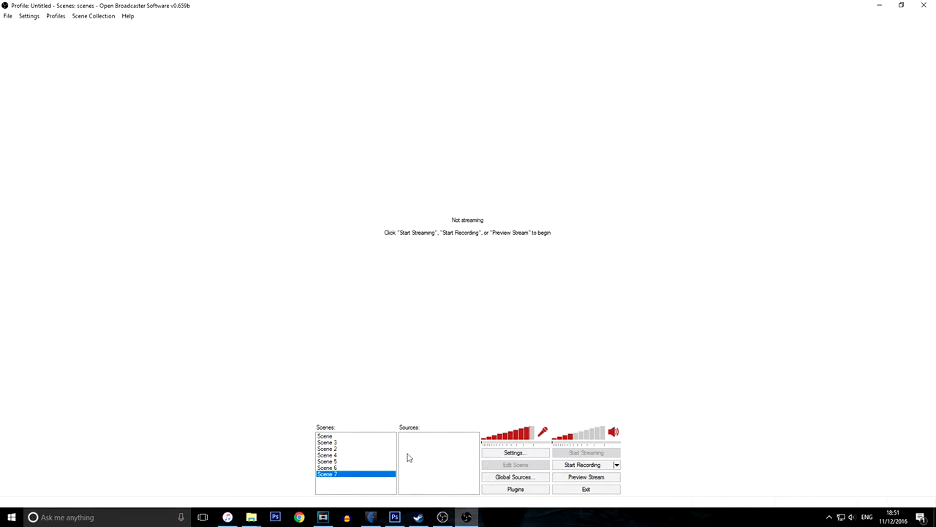
Step: Add a Video Capture Device source using the Timeleak HD Capture device
{"action": "right_click", "coordinate": [414, 447]}
{"action": "right_click", "coordinate": [418, 456]}
{"action": "right_click", "coordinate": [419, 446]}
{"action": "mouse_move", "coordinate": [435, 454]}
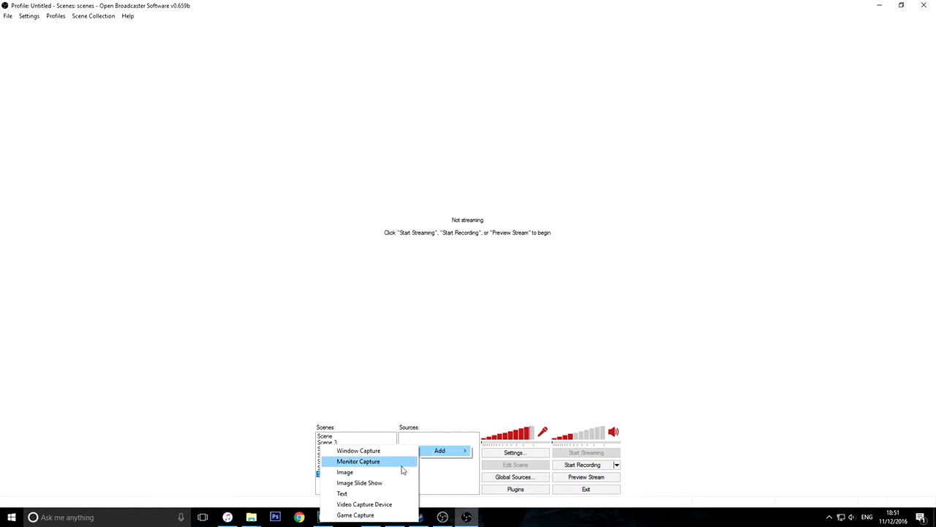
{"action": "left_click", "coordinate": [386, 504]}
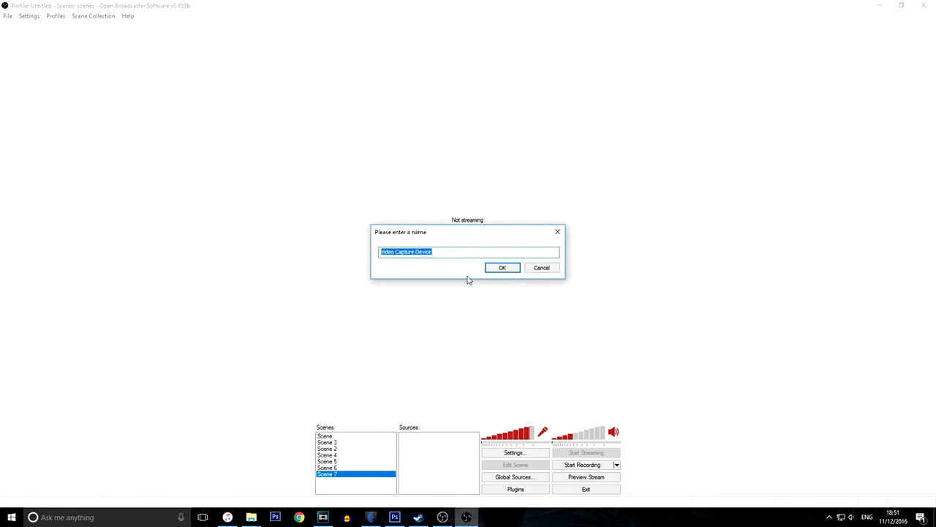
{"action": "left_click", "coordinate": [502, 268]}
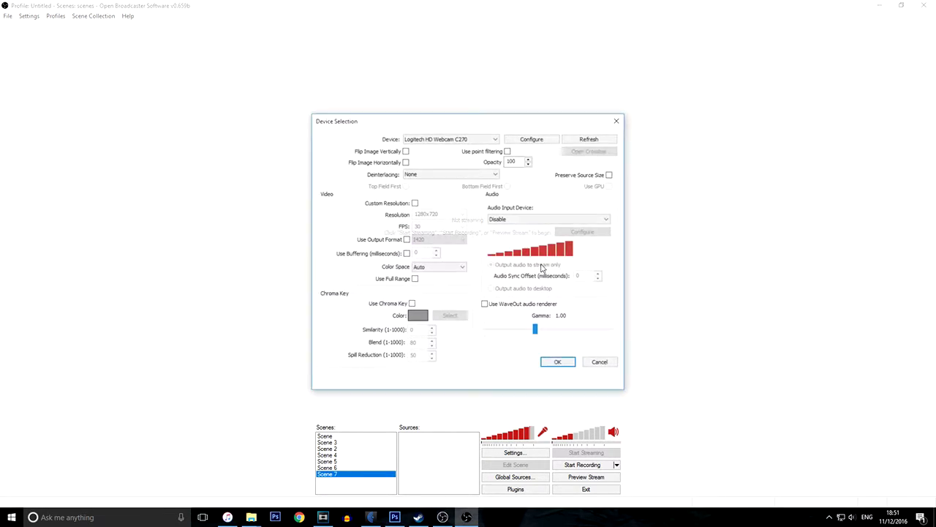
{"action": "left_click", "coordinate": [472, 140]}
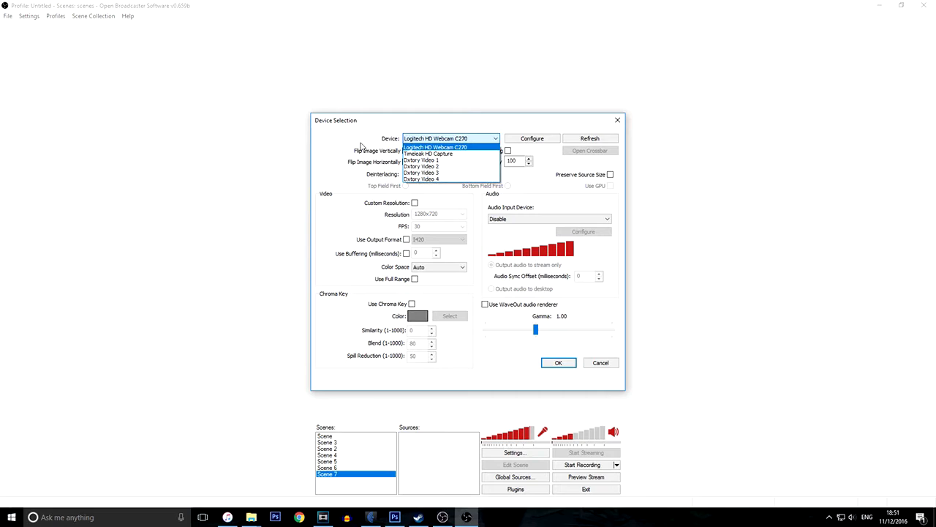
{"action": "left_click", "coordinate": [435, 154]}
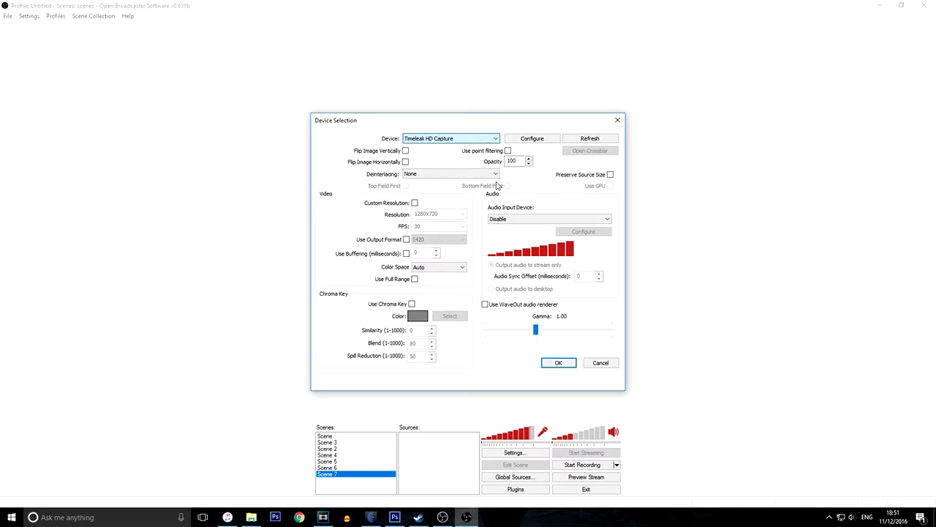
{"action": "left_click", "coordinate": [558, 363]}
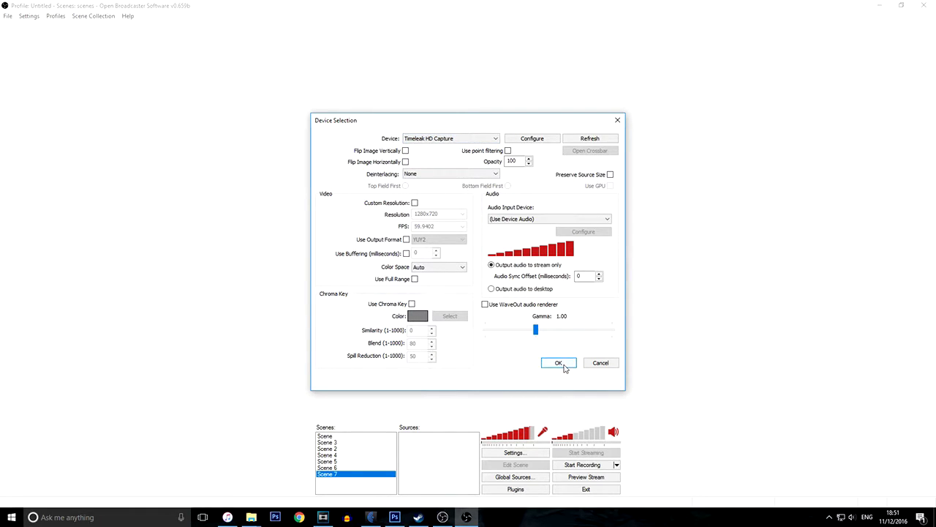
Step: Start the preview showing the Xbox 360 dashboard, deselect the source, and enable Edit Scene
{"action": "left_click", "coordinate": [569, 479]}
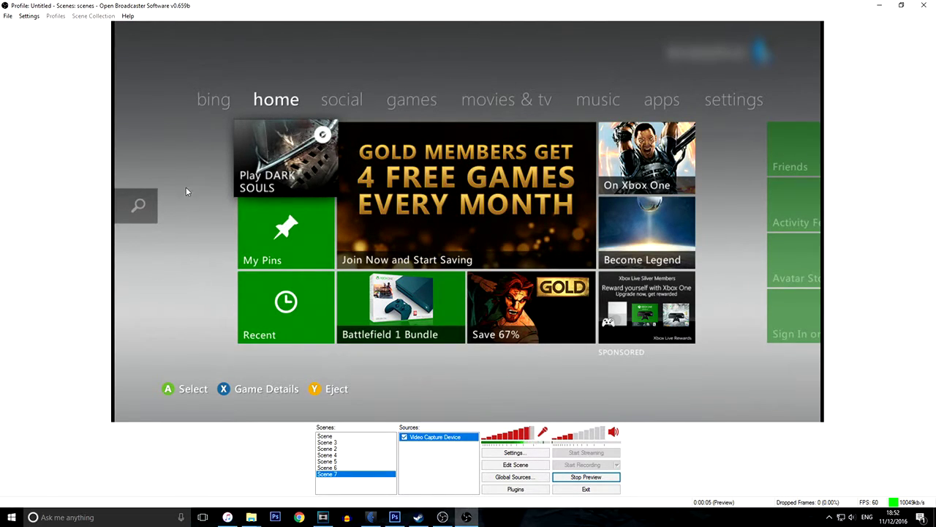
{"action": "left_click", "coordinate": [393, 236]}
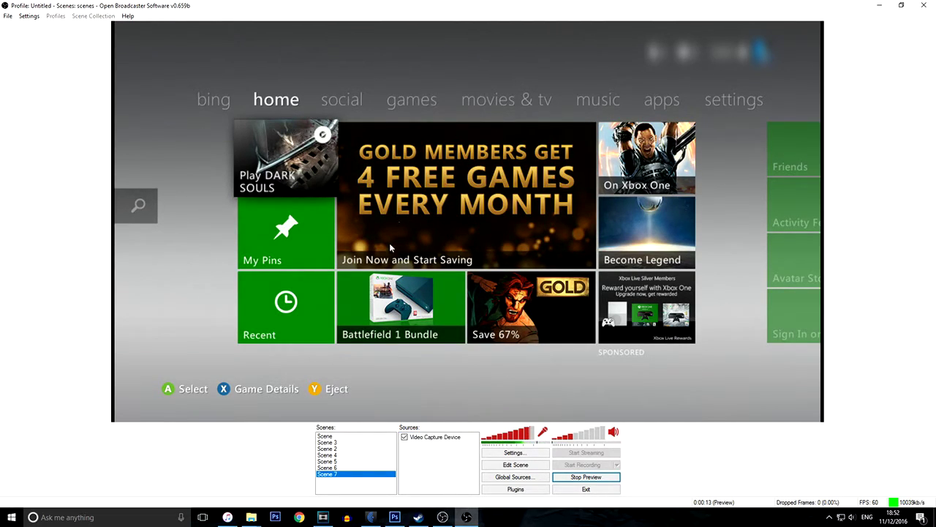
{"action": "left_click", "coordinate": [510, 469]}
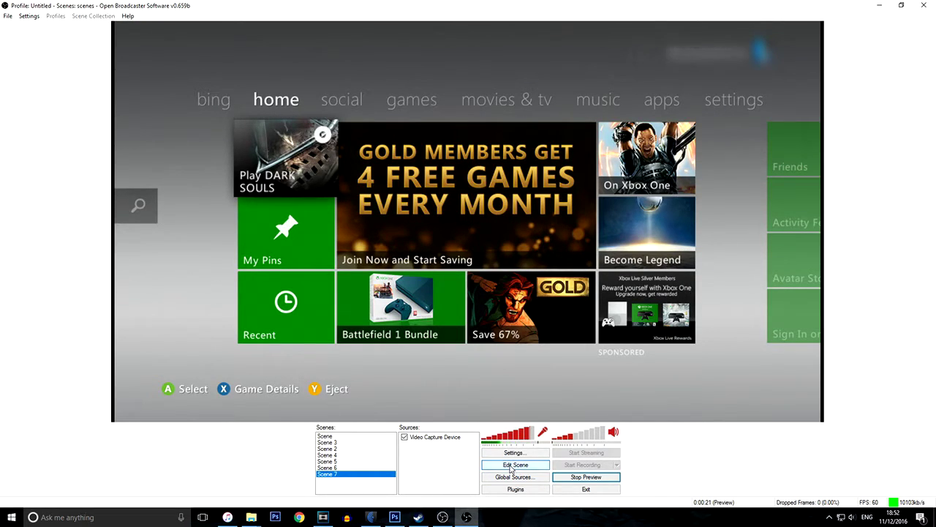
Step: Drag the Video Capture Device source's left and right edges out to the preview frame edges
{"action": "left_click", "coordinate": [443, 439]}
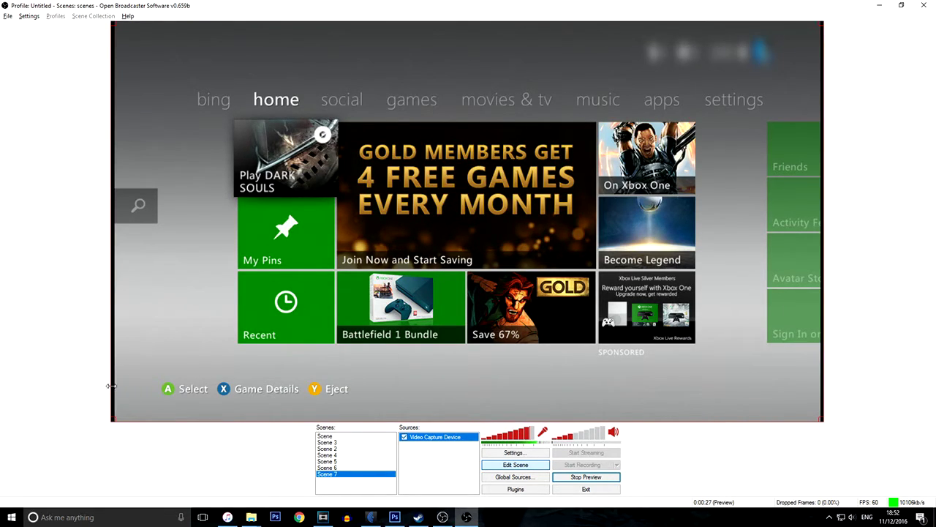
{"action": "left_click_drag", "start_coordinate": [115, 388], "coordinate": [119, 389]}
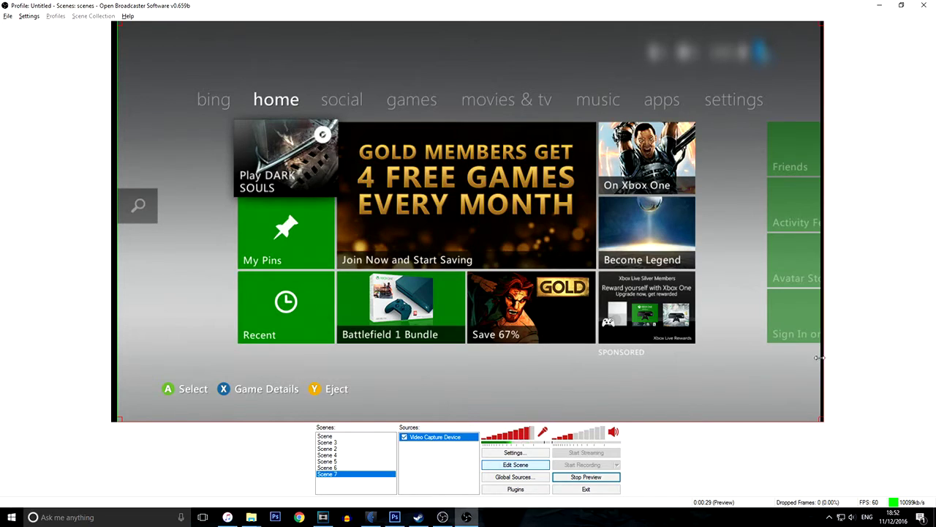
{"action": "left_click_drag", "start_coordinate": [823, 360], "coordinate": [817, 360]}
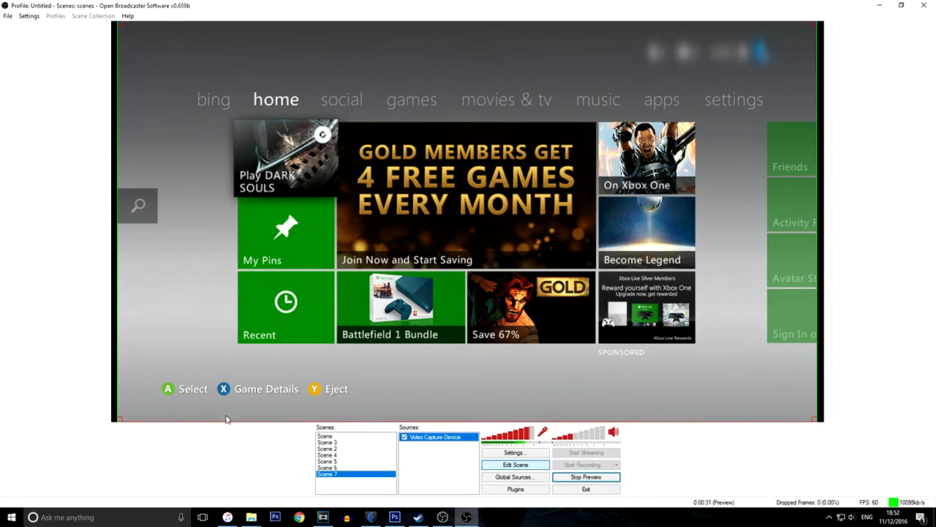
{"action": "left_click_drag", "start_coordinate": [117, 380], "coordinate": [111, 379]}
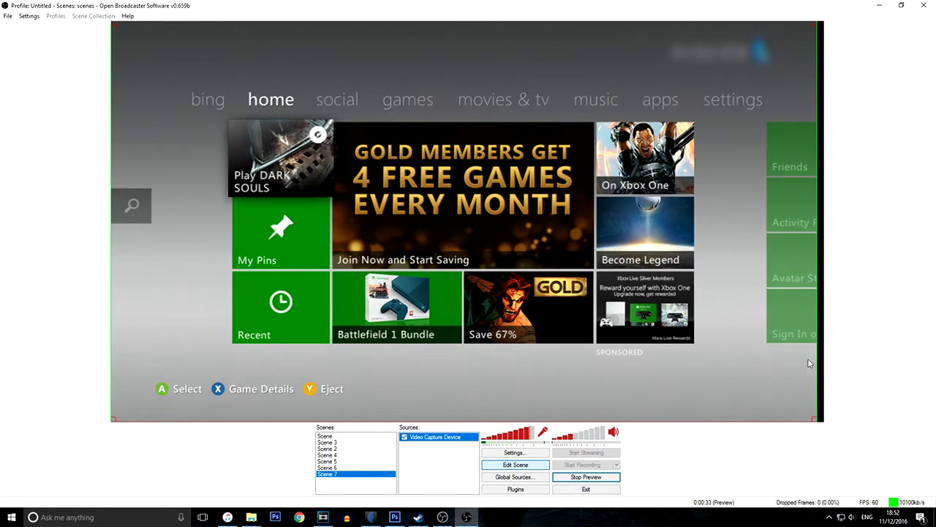
{"action": "left_click_drag", "start_coordinate": [818, 363], "coordinate": [824, 363]}
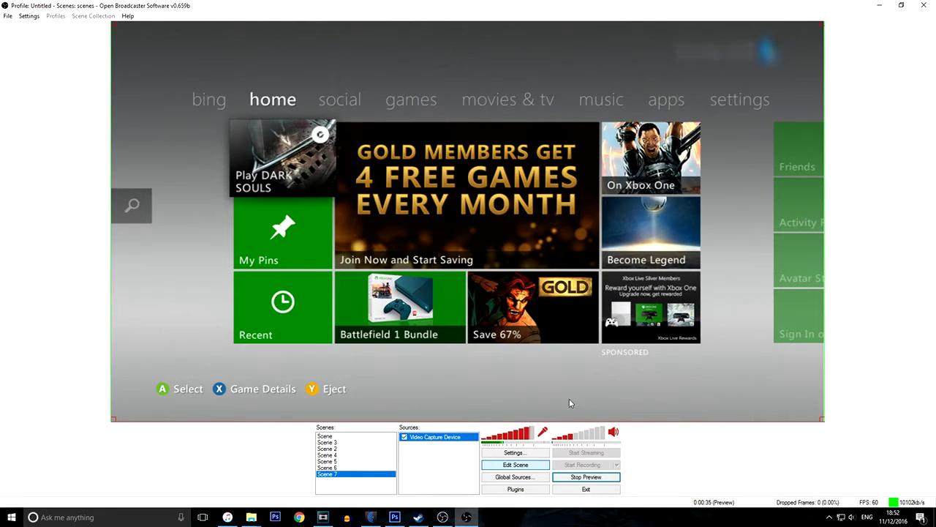
{"action": "left_click_drag", "start_coordinate": [822, 419], "coordinate": [825, 394]}
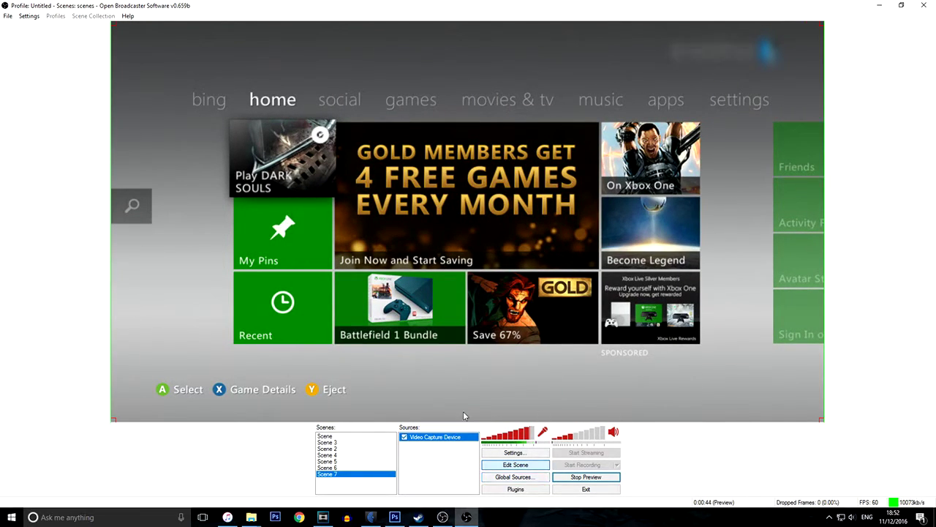
Step: Turn off Edit Scene, remove Scene 7 with confirmation, and reselect the original 'Scene'
{"action": "left_click", "coordinate": [524, 467]}
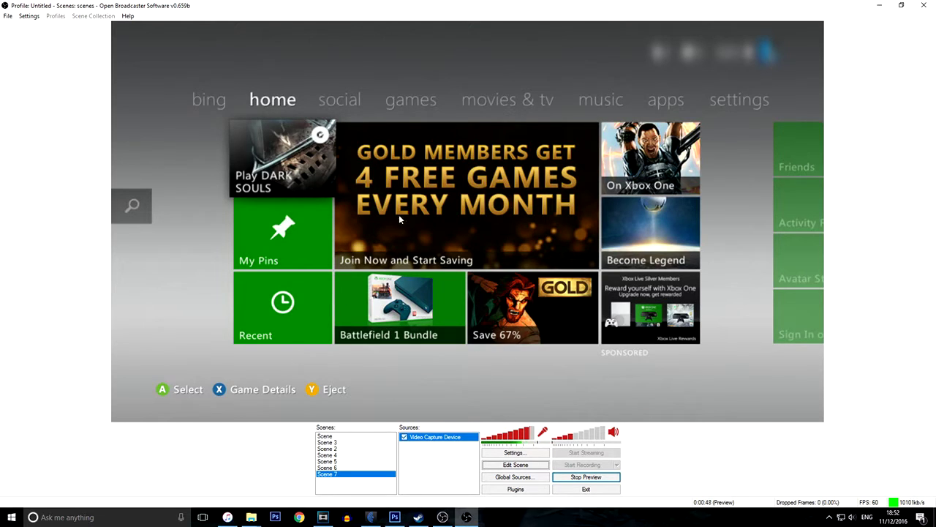
{"action": "right_click", "coordinate": [352, 474]}
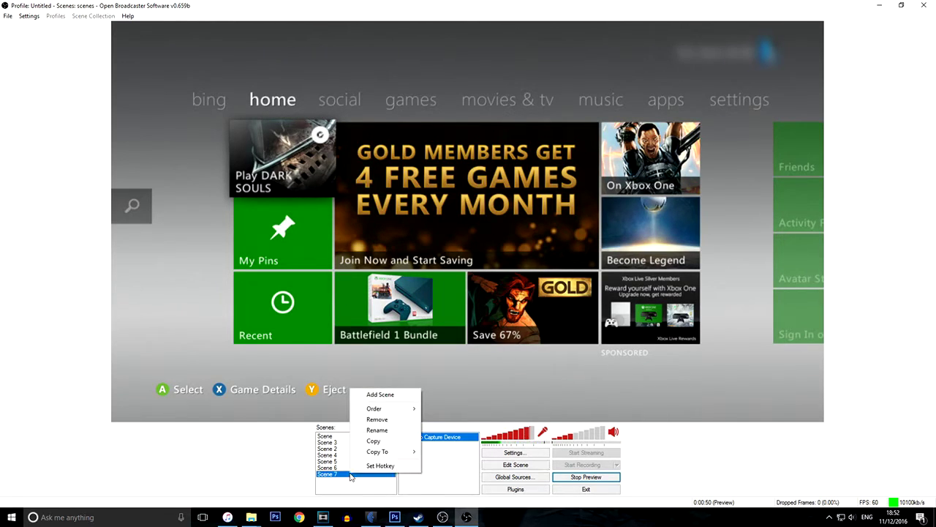
{"action": "left_click", "coordinate": [377, 419]}
{"action": "left_click", "coordinate": [485, 296]}
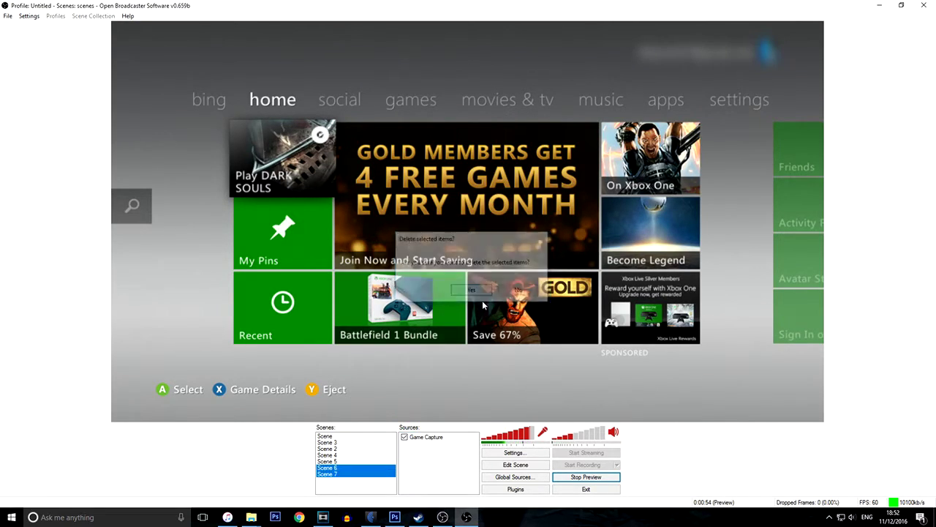
{"action": "left_click", "coordinate": [345, 437]}
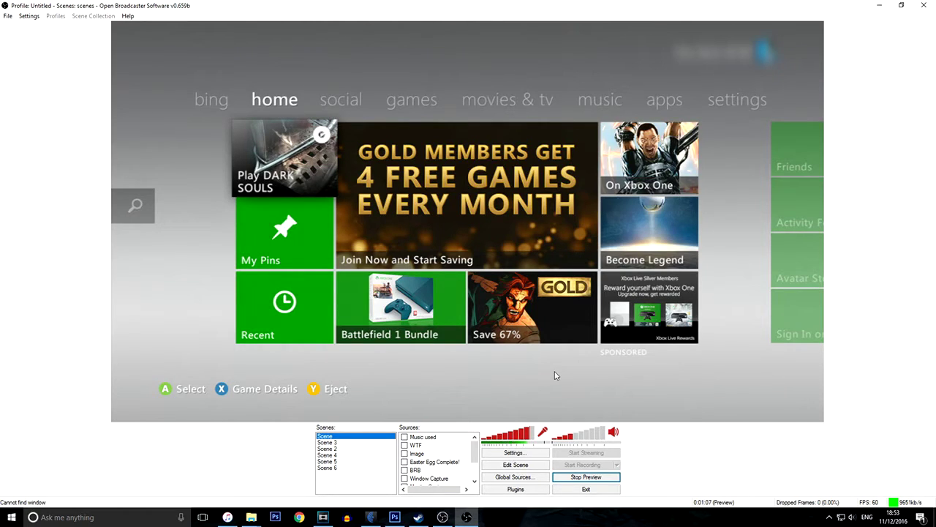
Step: Stop and restart the Xbox 360 preview, then reach the preview's Fullscreen Preview Mode option
{"action": "left_click", "coordinate": [586, 477]}
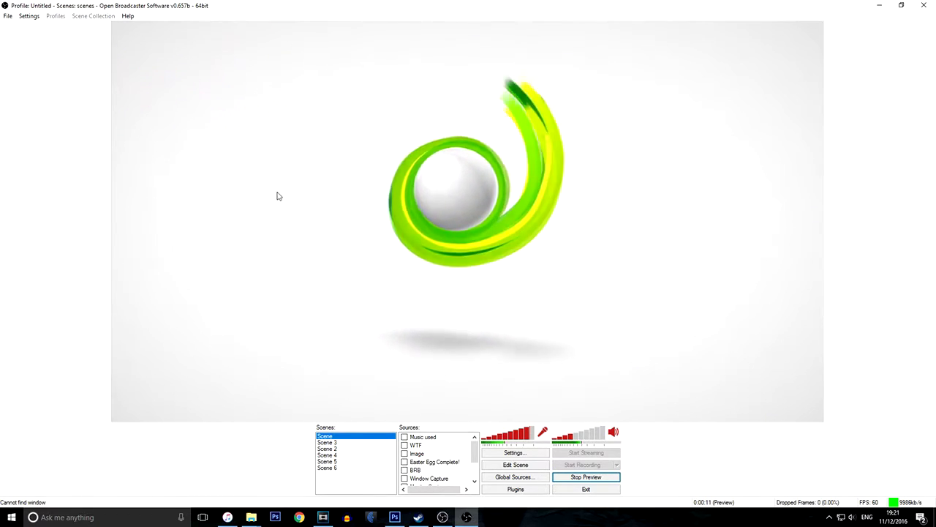
{"action": "right_click", "coordinate": [433, 240]}
{"action": "mouse_move", "coordinate": [467, 270]}
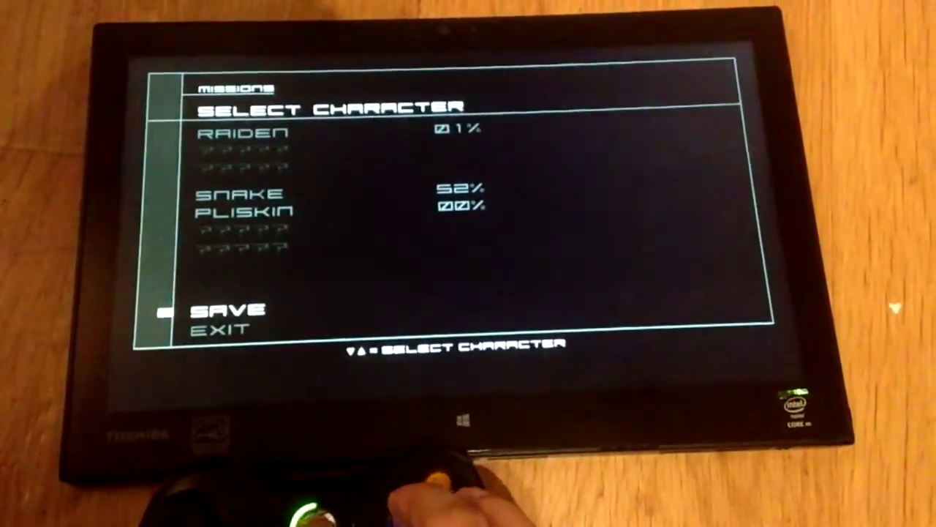
Step: Select Raiden, enter VR Missions, and continue past the Mission Failed screen
{"action": "key", "text": "Up"}
{"action": "key", "text": "Up"}
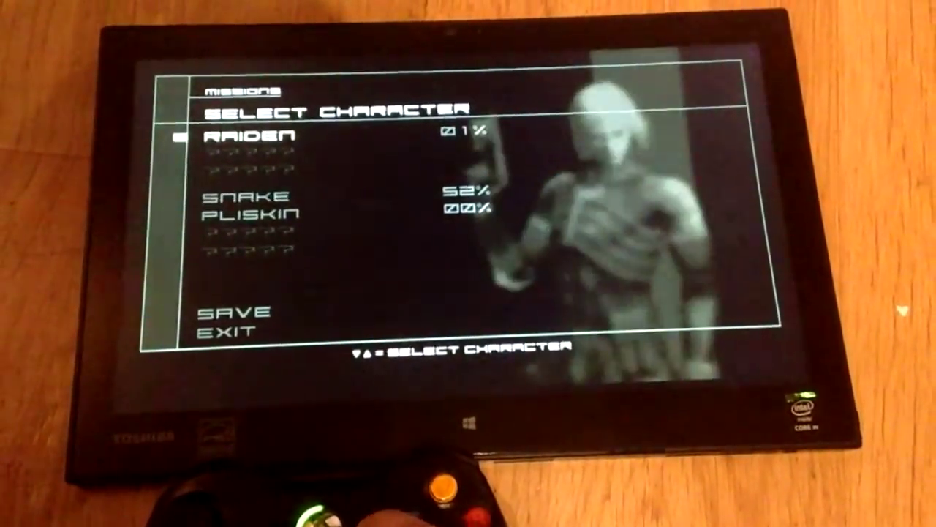
{"action": "key", "text": "Up"}
{"action": "key", "text": "Up"}
{"action": "key", "text": "Up"}
{"action": "key", "text": "Up"}
{"action": "key", "text": "Up"}
{"action": "key", "text": "Return"}
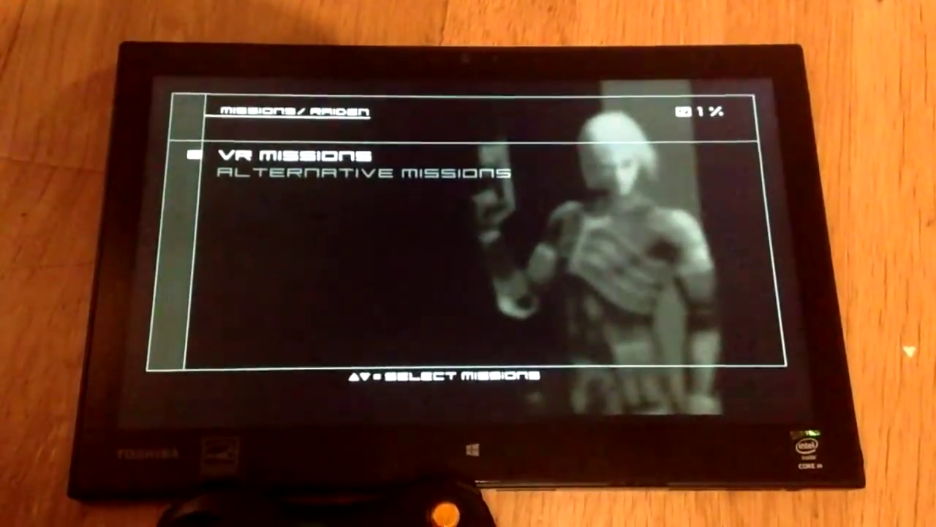
{"action": "key", "text": "Return"}
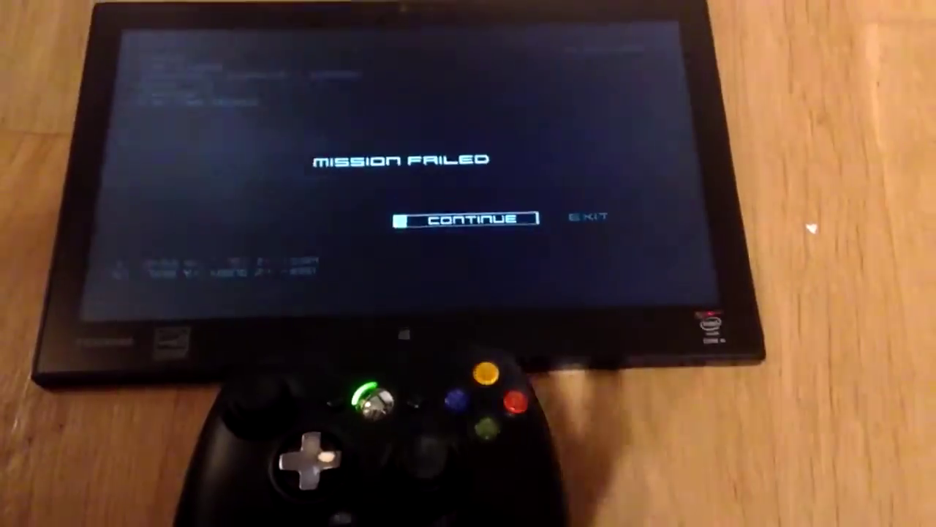
{"action": "key", "text": "Return"}
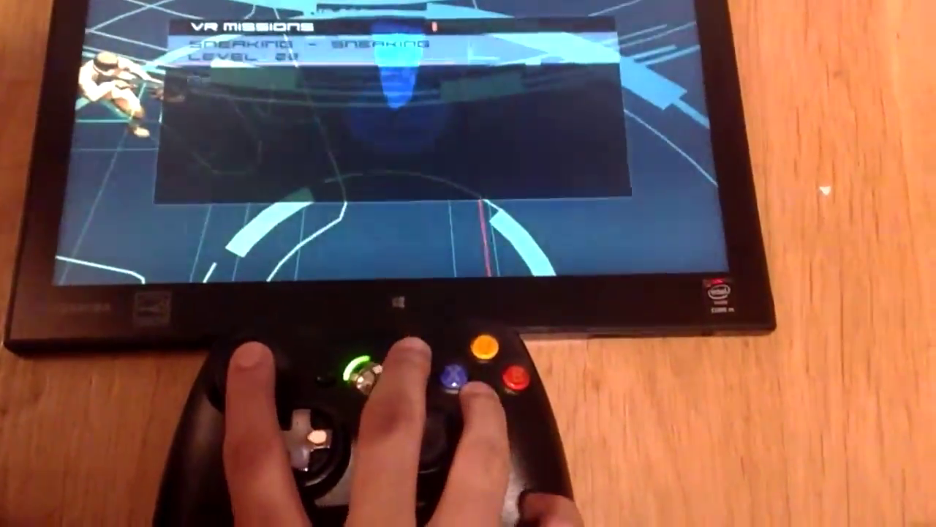